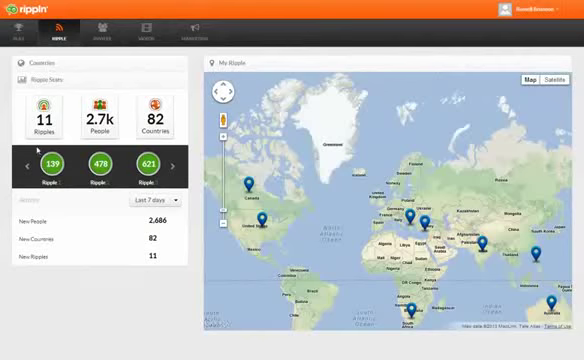
Look over Ripple Stats, then expand the Countries panel to list each country's member count
triple_click(148, 224)
left_click(151, 225)
Show the Countries list and keep using '+ load more' until every country is loaded
left_click(72, 63)
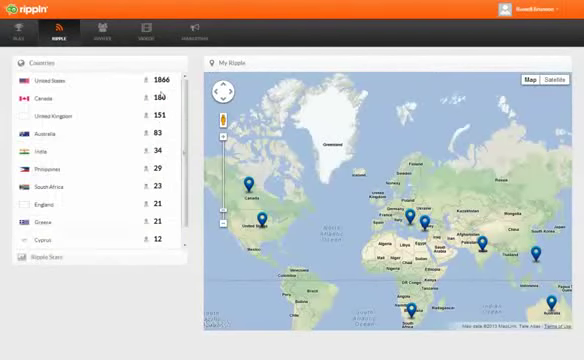
scroll(65, 234, "down", 1)
left_click(63, 239)
scroll(94, 200, "down", 3)
scroll(73, 218, "down", 1)
left_click(55, 240)
scroll(57, 232, "down", 5)
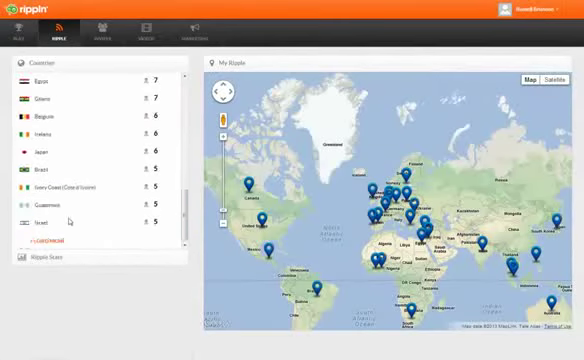
left_click(59, 240)
scroll(68, 215, "down", 5)
left_click(59, 242)
scroll(65, 224, "down", 3)
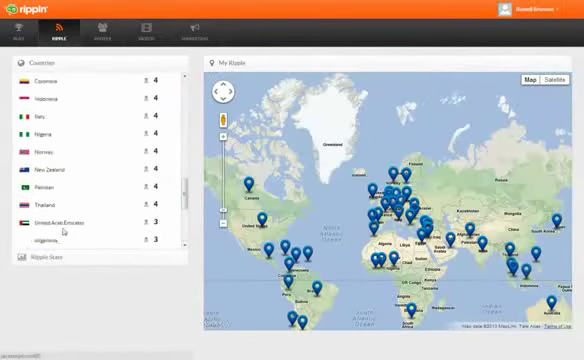
scroll(58, 235, "down", 5)
left_click(53, 242)
scroll(62, 232, "down", 5)
left_click(57, 242)
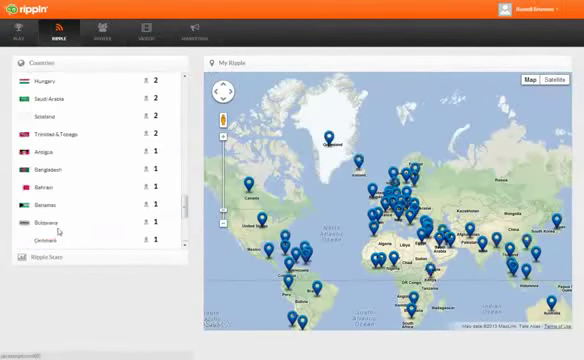
scroll(63, 222, "down", 5)
left_click(57, 240)
scroll(70, 225, "down", 5)
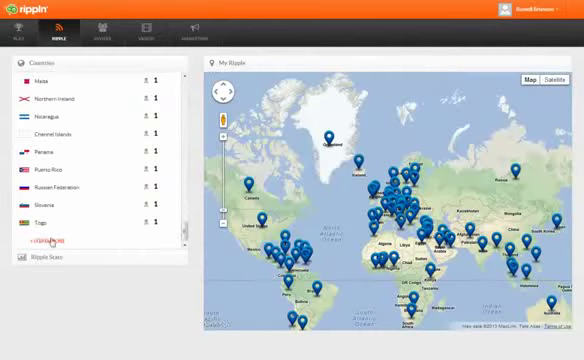
left_click(57, 238)
scroll(70, 221, "down", 3)
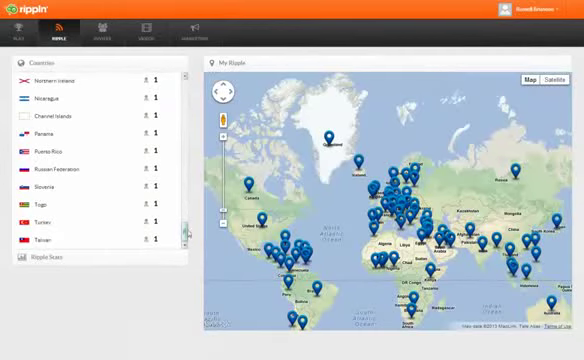
left_click_drag(185, 232, 185, 88)
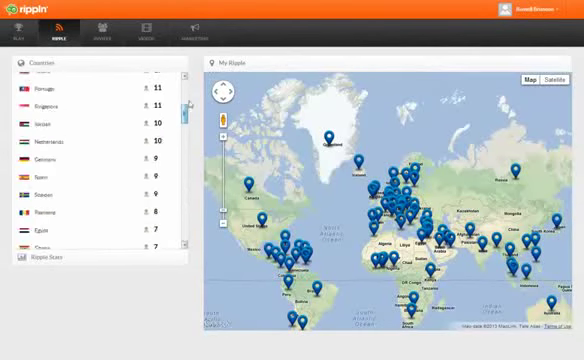
Reopen Ripple Stats and reload the dashboard with F5 to show 83 countries
left_click(57, 259)
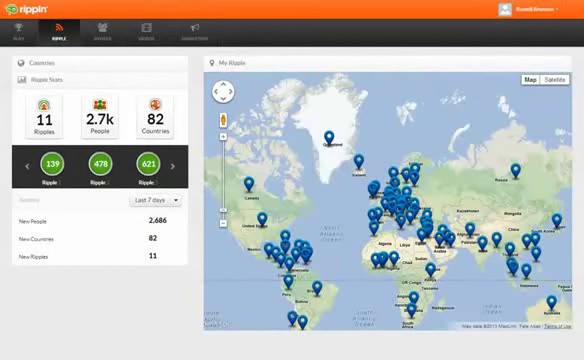
key("F5")
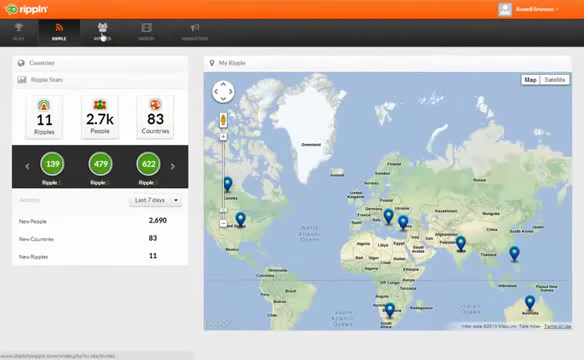
On the Invites player grid, start an invite from the Player 140 card
left_click(102, 36)
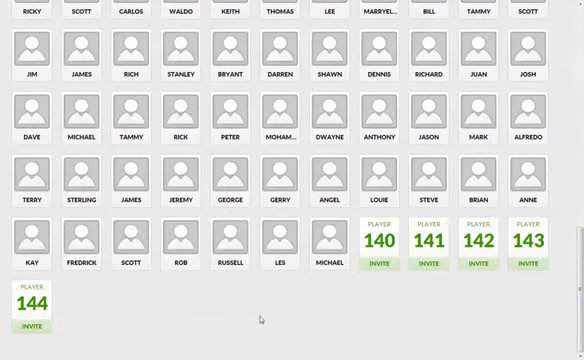
left_click(369, 242)
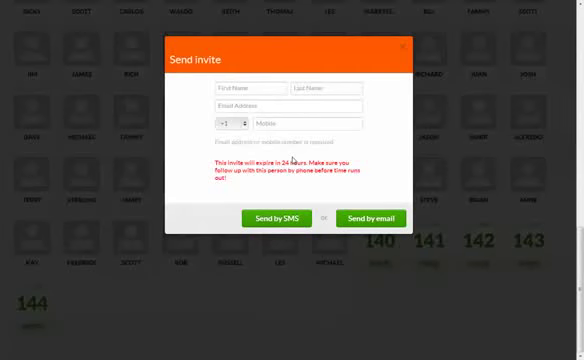
left_click(233, 89)
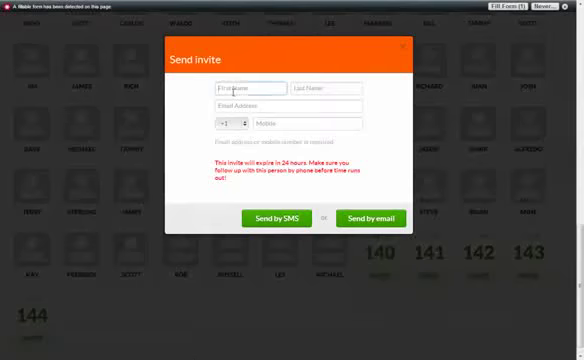
key("Tab")
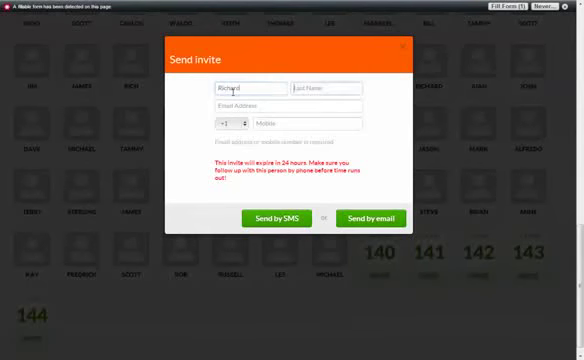
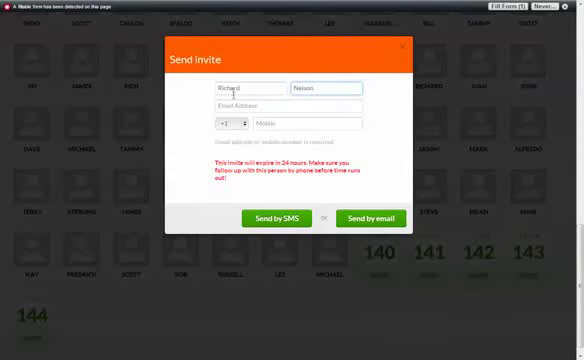
left_click(265, 124)
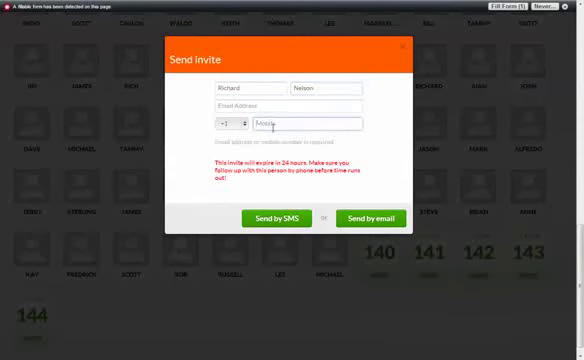
left_click(272, 124)
left_click(288, 219)
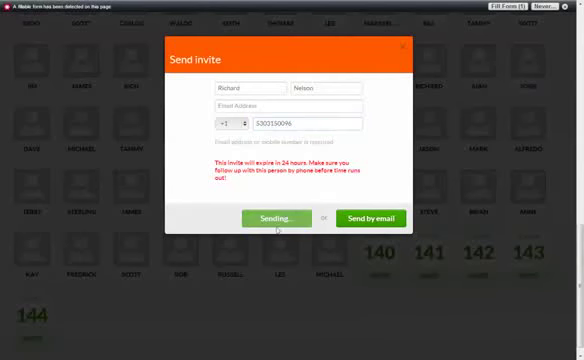